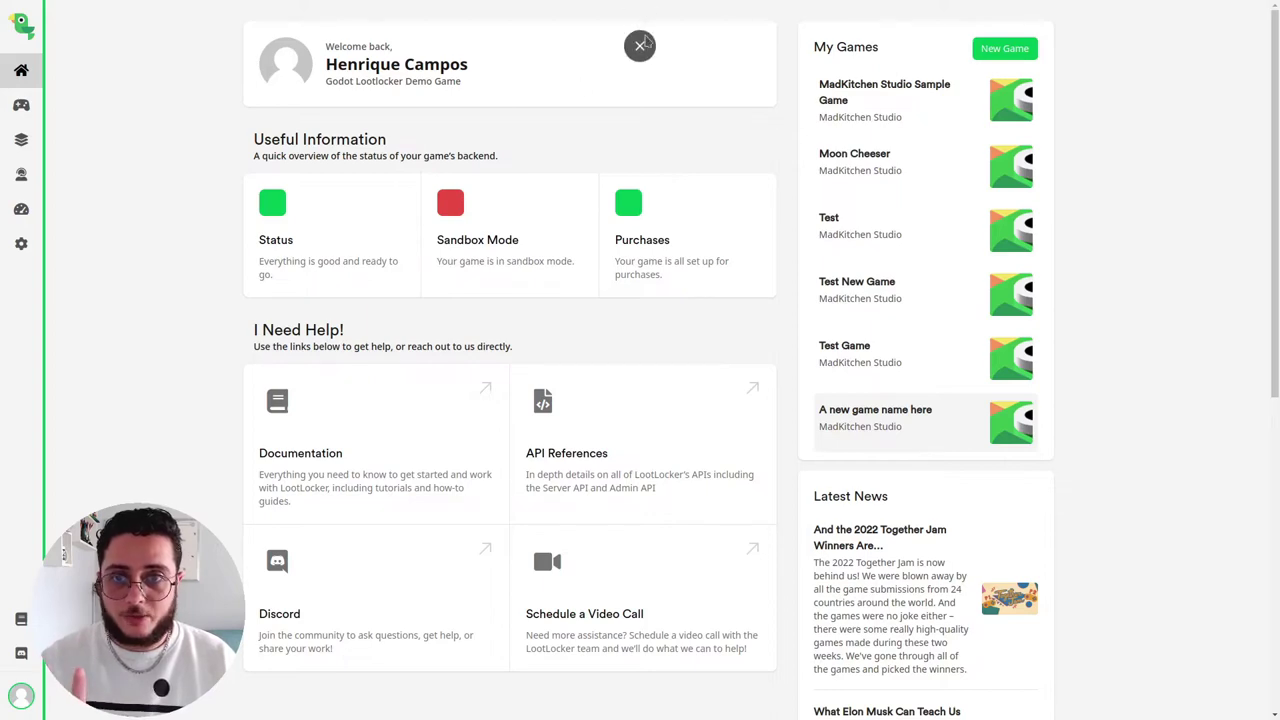
Step: Exit full-screen view on the LootLocker console home to bring back the browser tabs
click(640, 45)
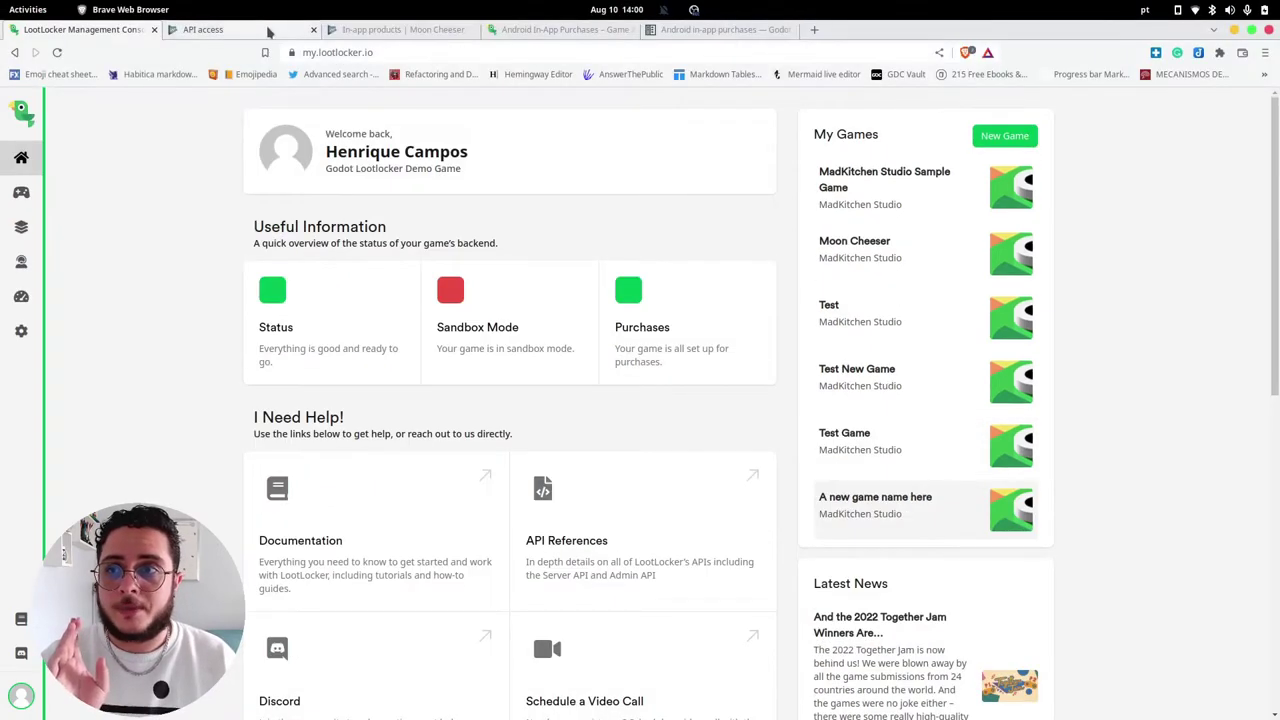
Step: From Play Console's API access page, open the Moon Cheeser service account in Google Cloud
click(210, 29)
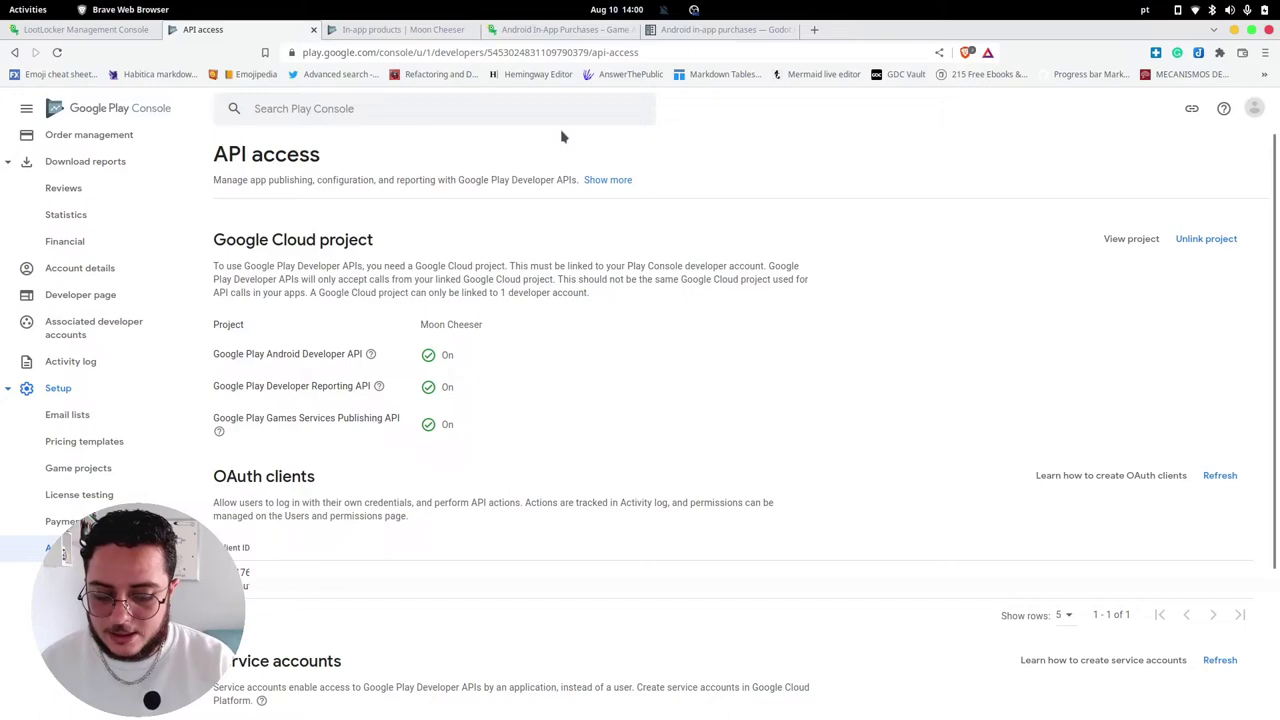
key(F11)
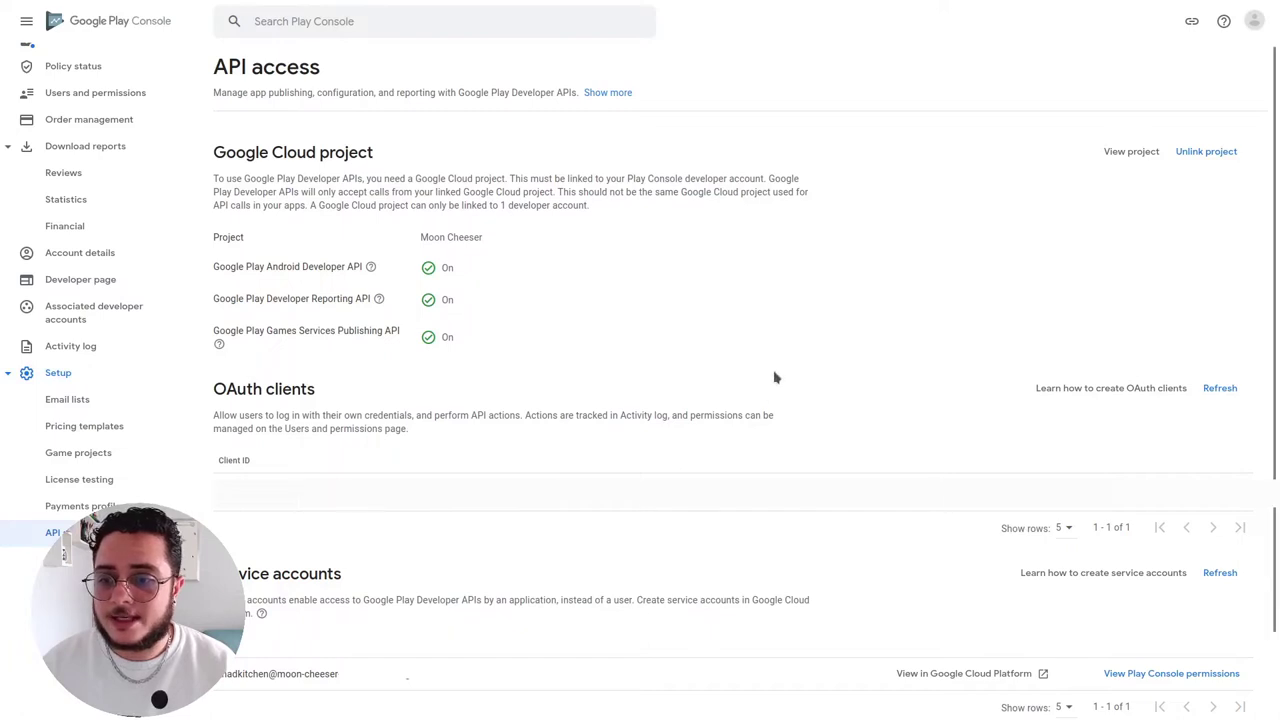
scroll(750, 390, down, 1)
scroll(734, 398, down, 1)
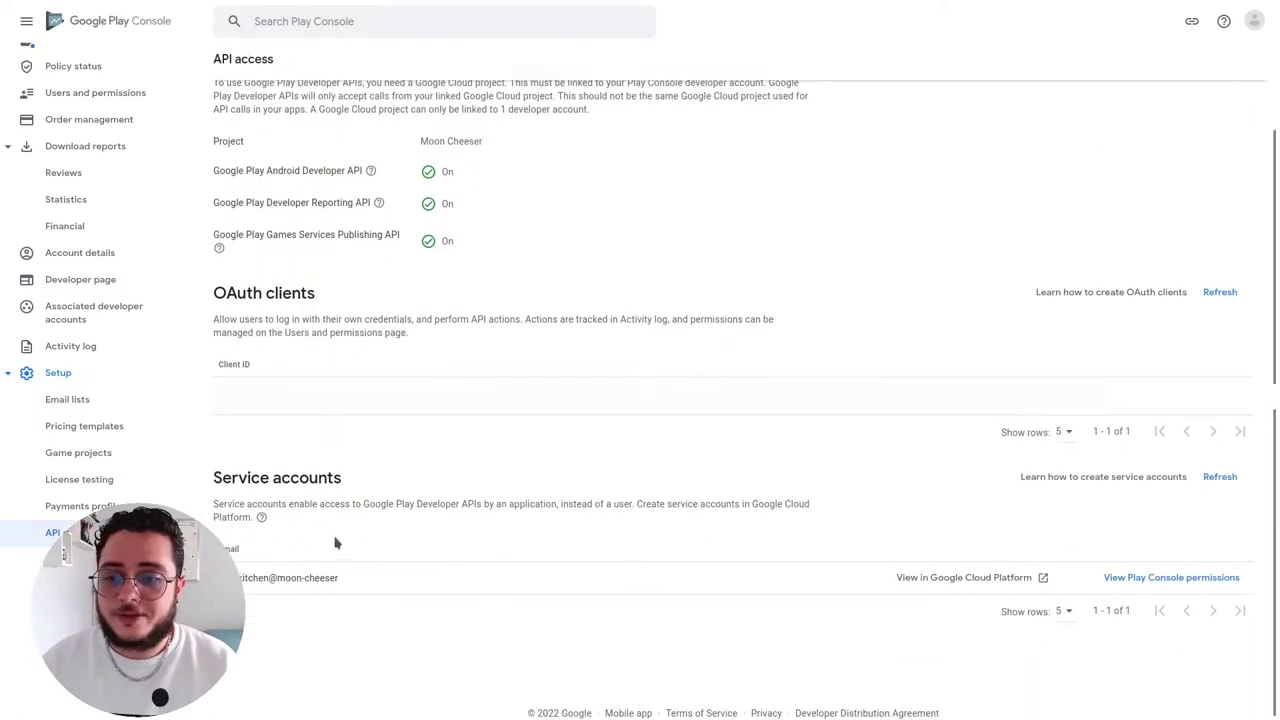
double_click(245, 478)
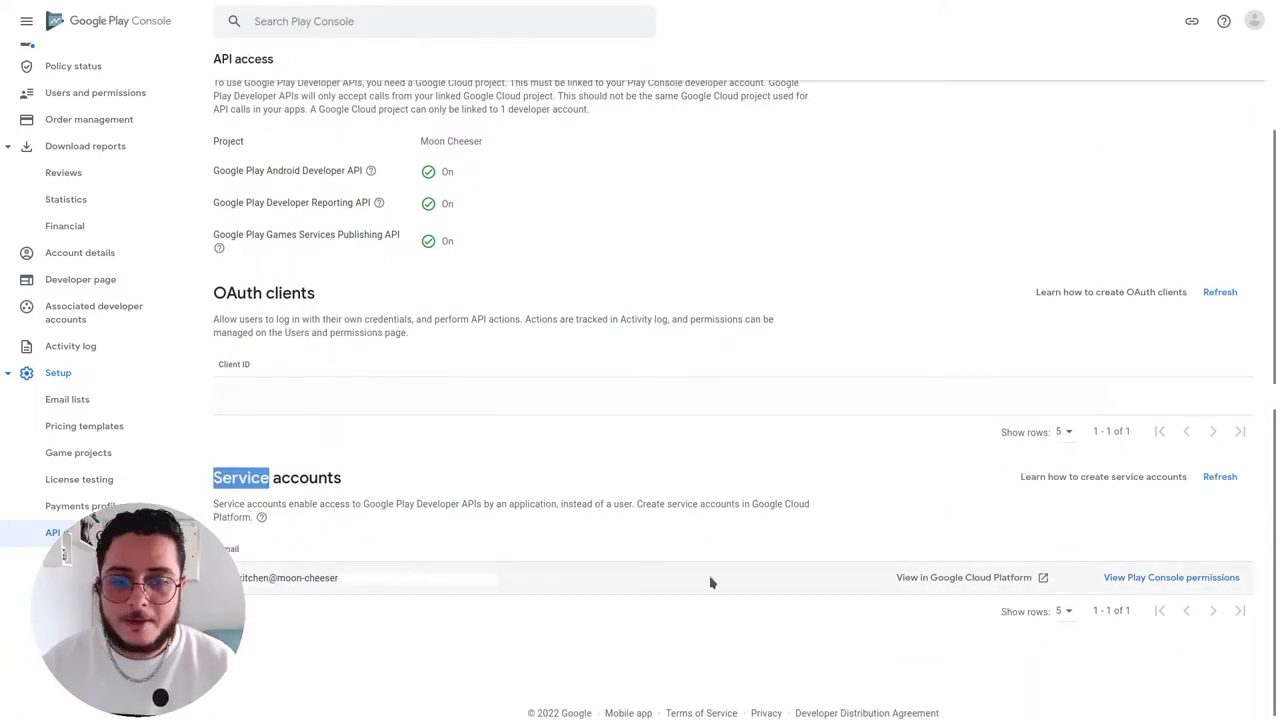
click(958, 585)
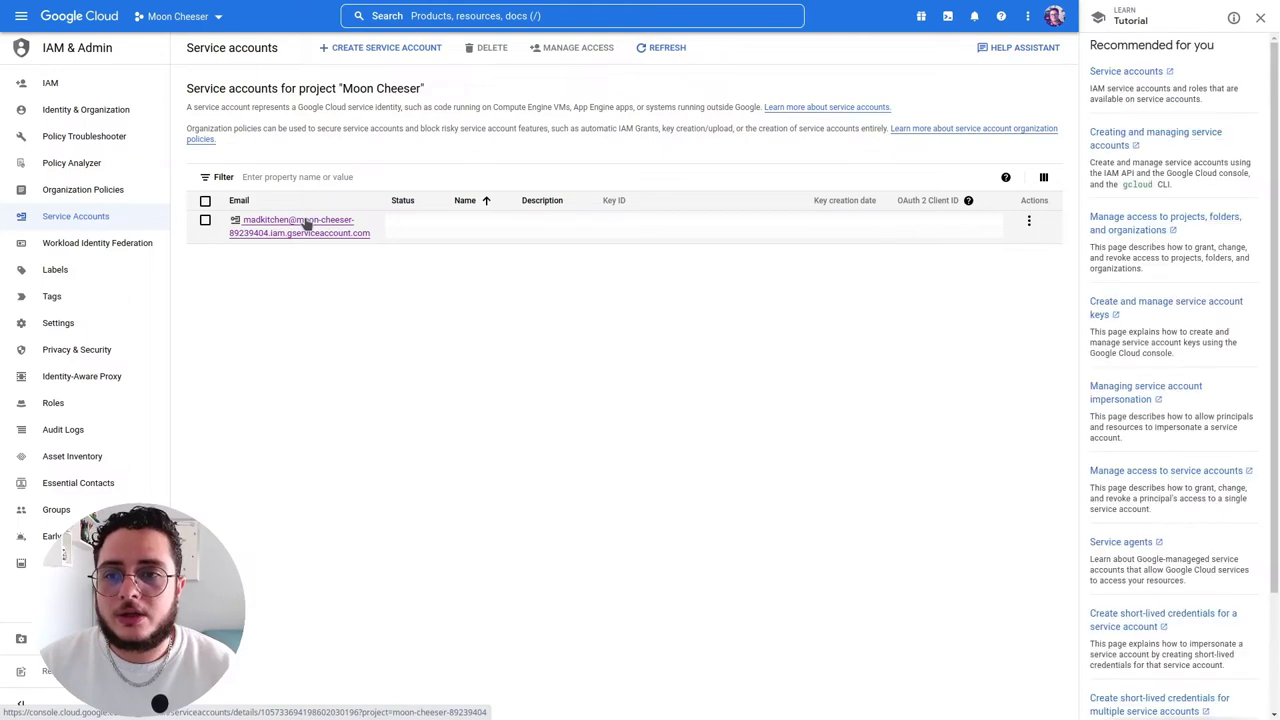
Step: Review the MadKitchen service account's keys and the create-new-key option, then cancel the dialog
click(305, 222)
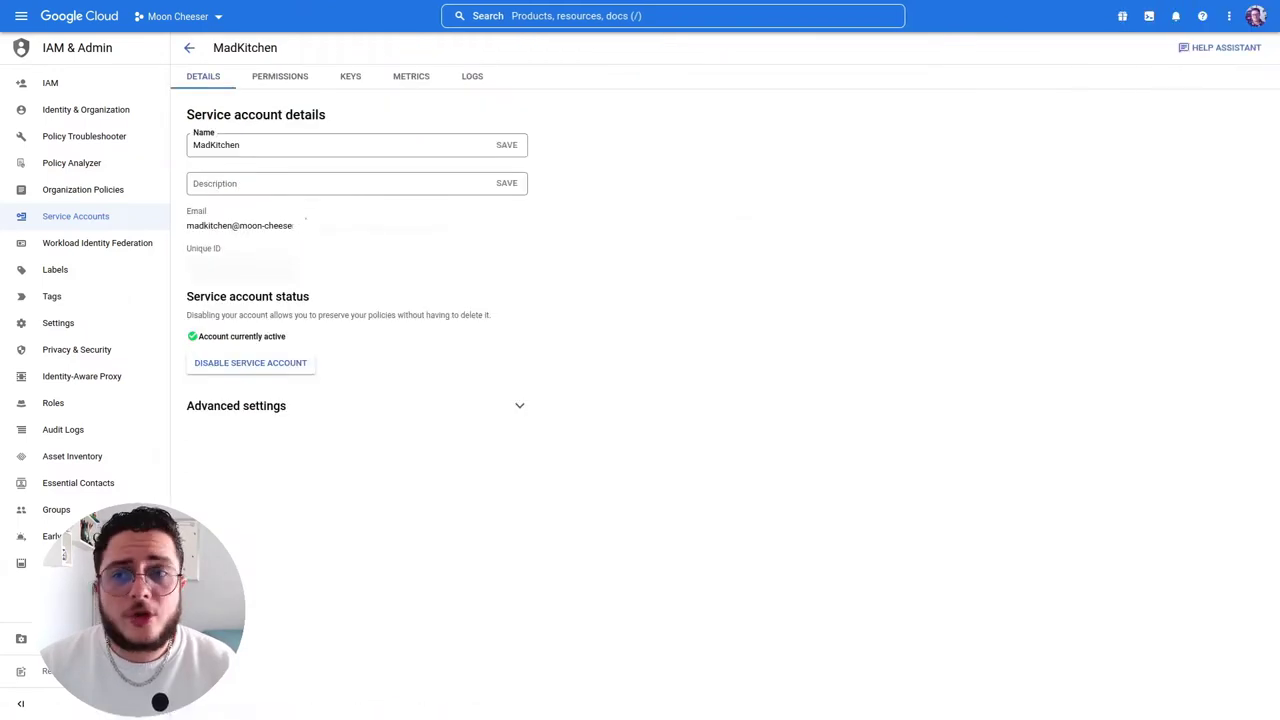
click(350, 88)
click(226, 248)
click(226, 274)
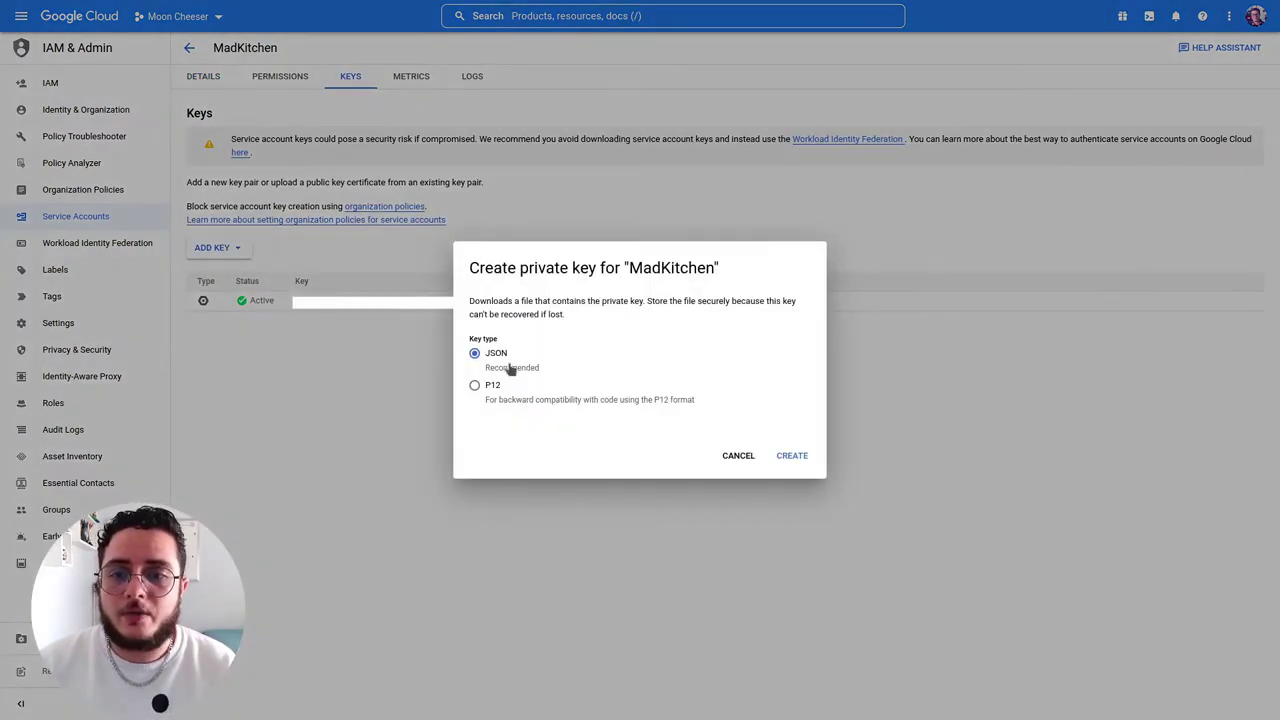
click(732, 455)
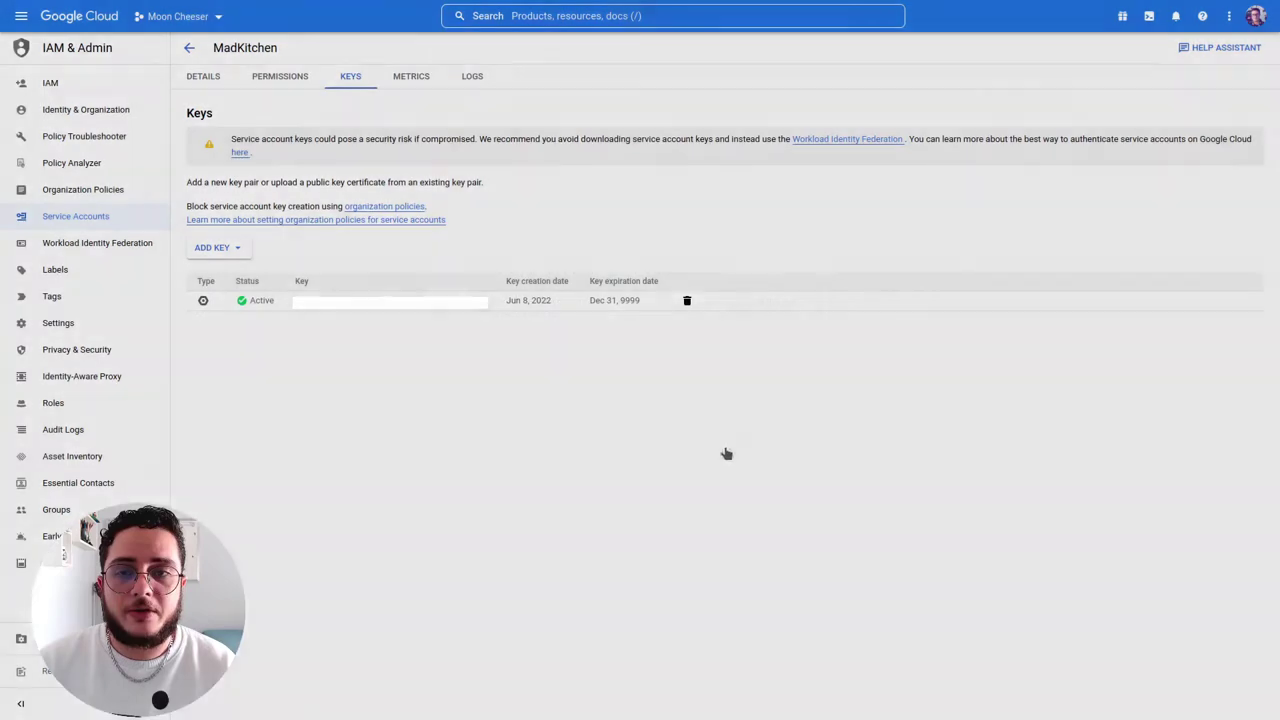
Step: Return to the LootLocker dashboard tab in full screen
click(640, 47)
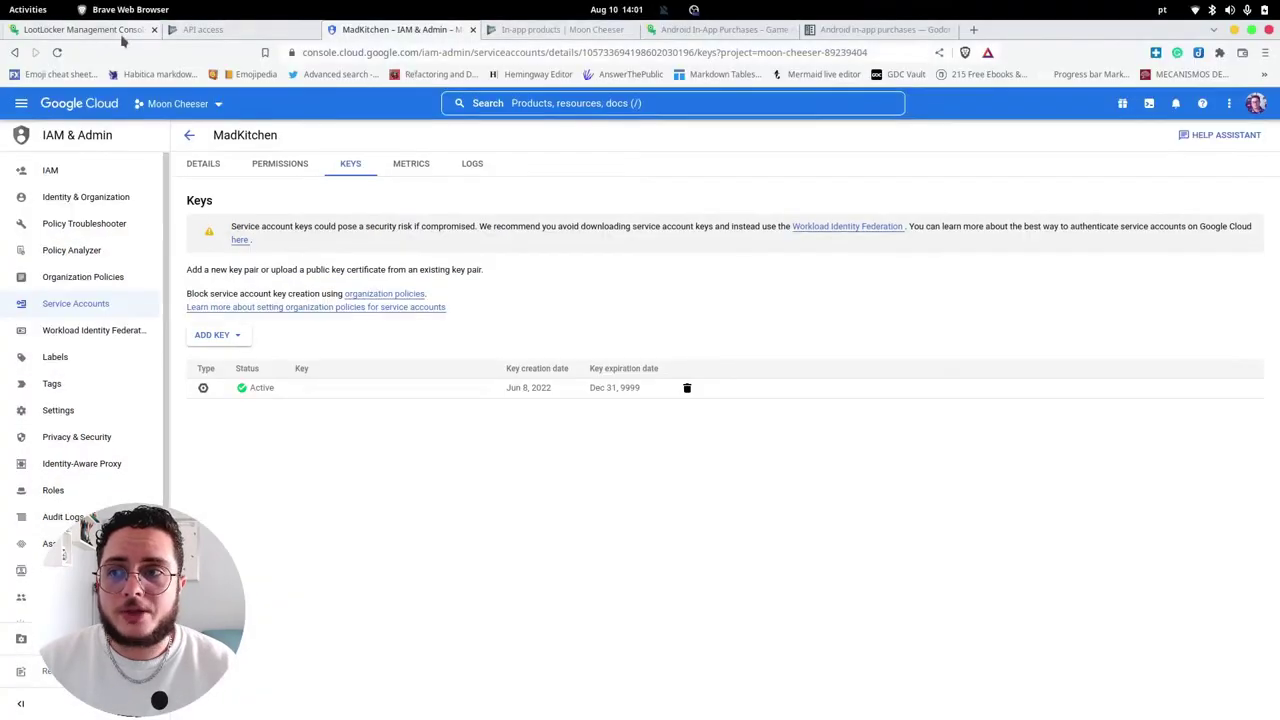
click(85, 29)
key(F11)
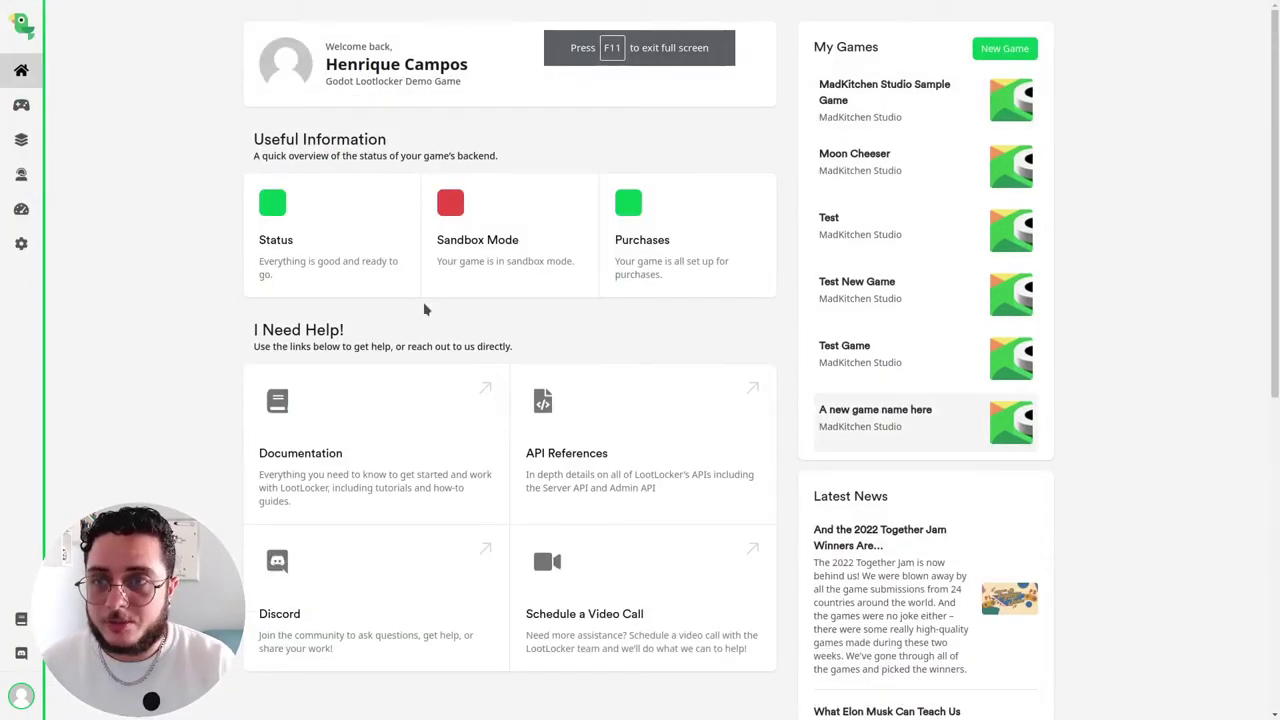
Step: Open the Android platform settings and check the Service Account JSON box
click(22, 243)
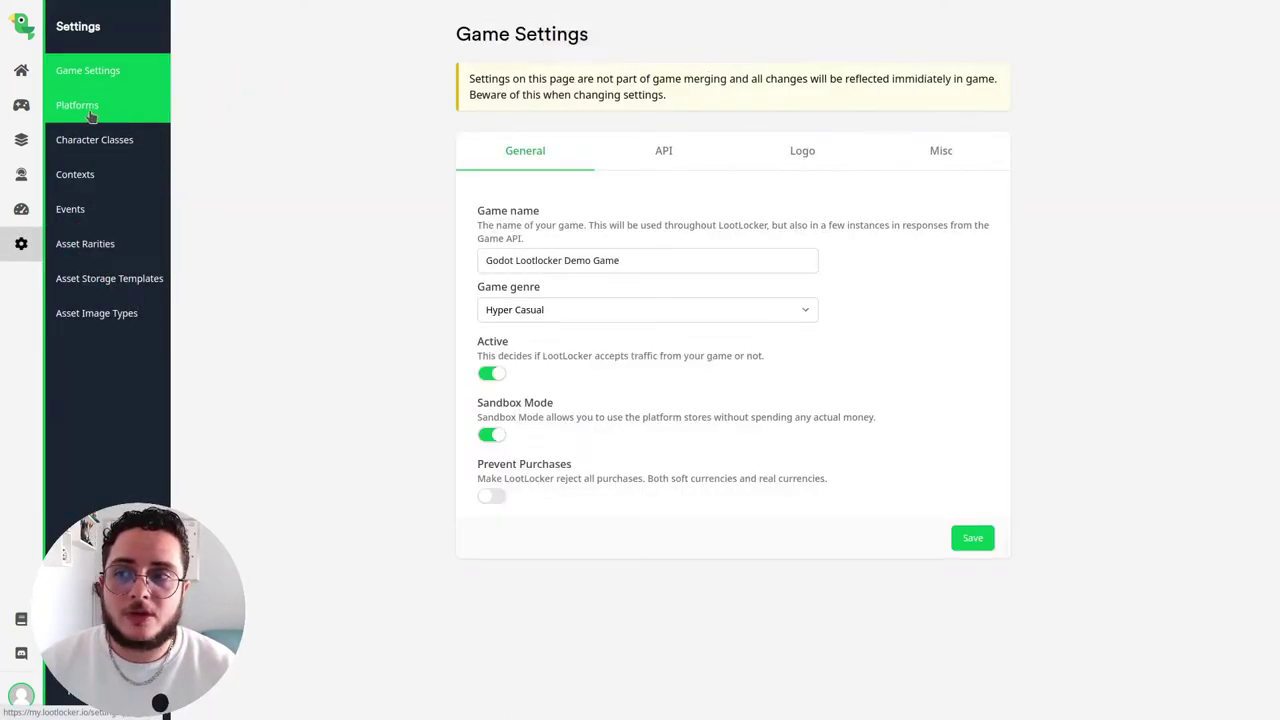
click(86, 117)
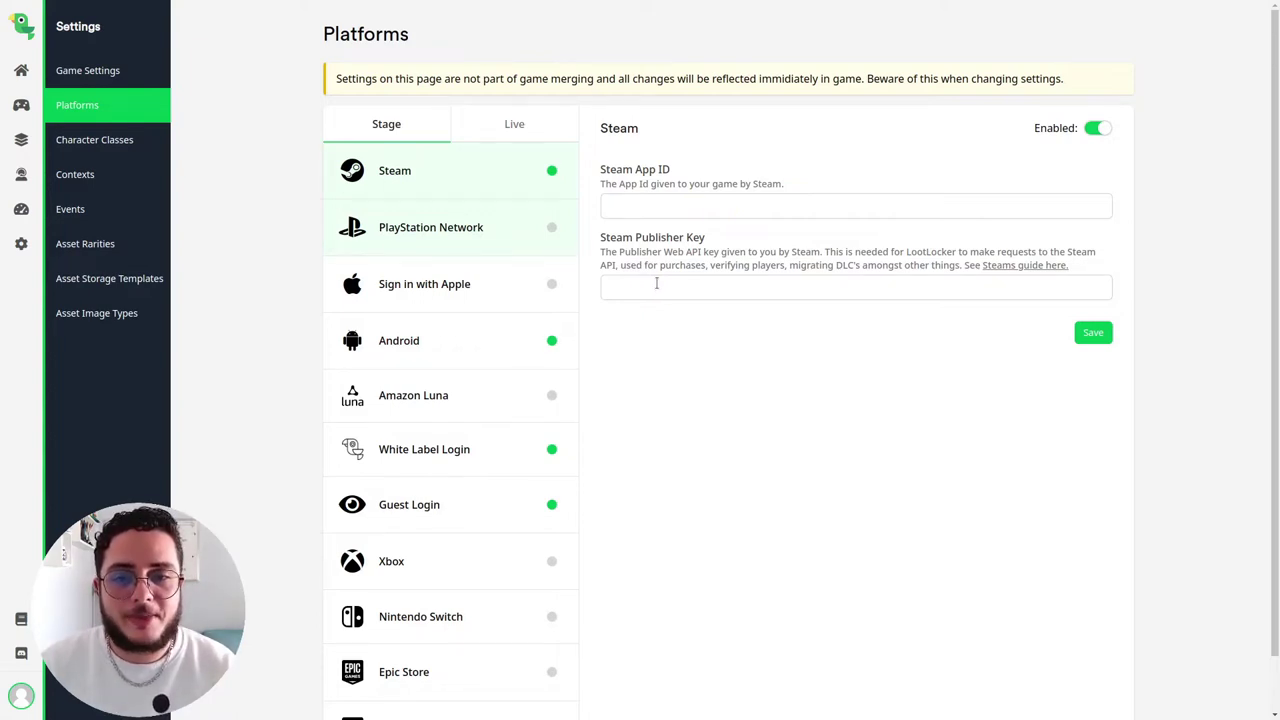
click(418, 346)
click(626, 288)
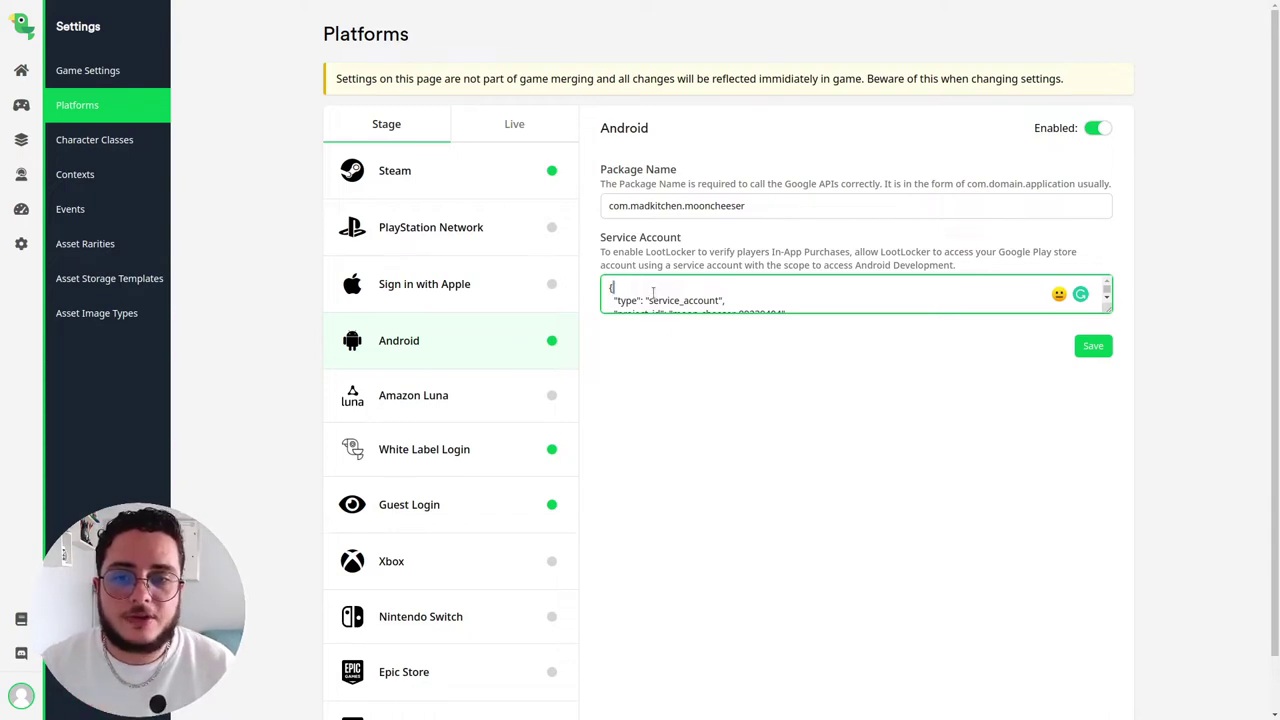
Step: Confirm package name com.madkitchen.mooncheeser, save the Android platform, and open the Assets list
click(622, 172)
double_click(622, 172)
click(647, 190)
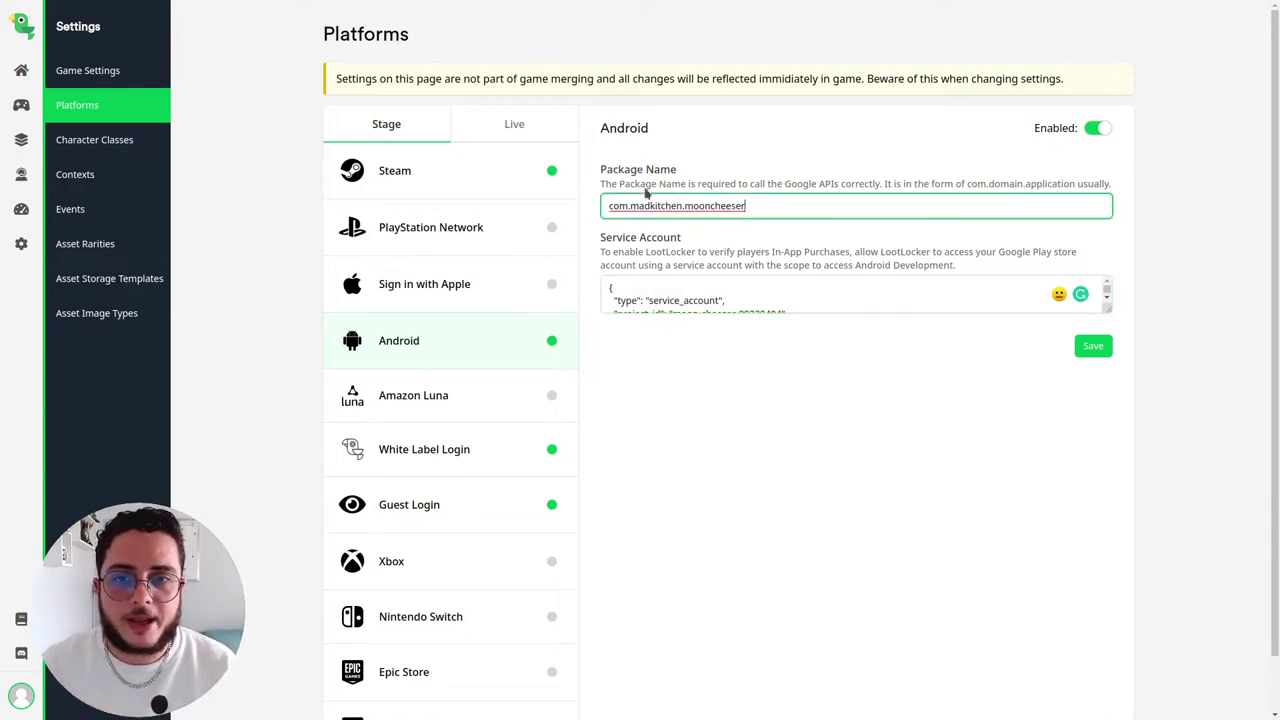
triple_click(636, 203)
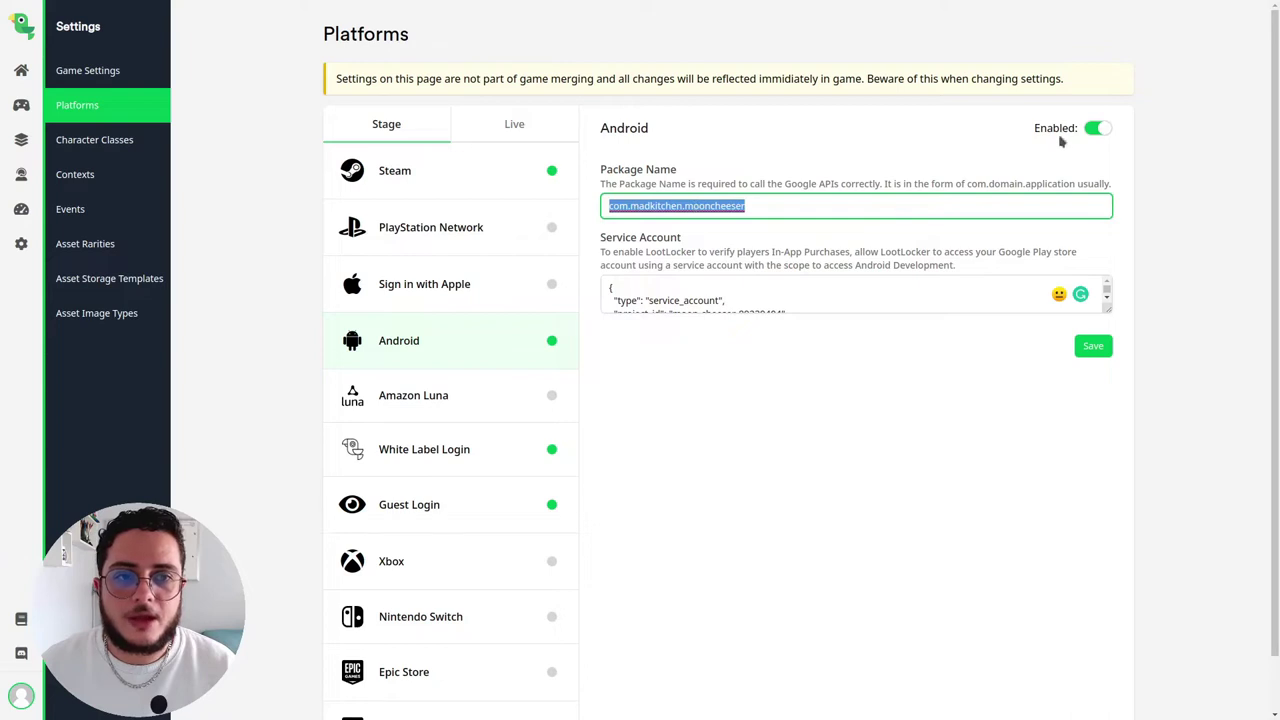
click(1089, 345)
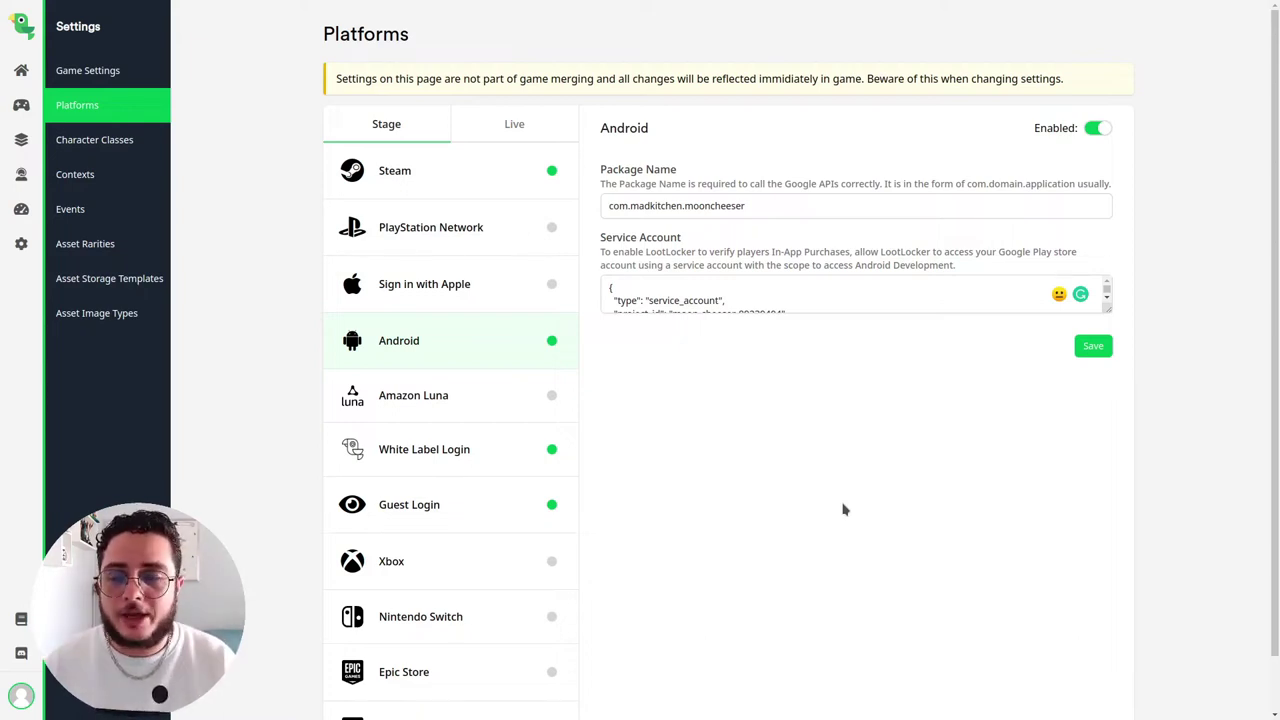
click(21, 105)
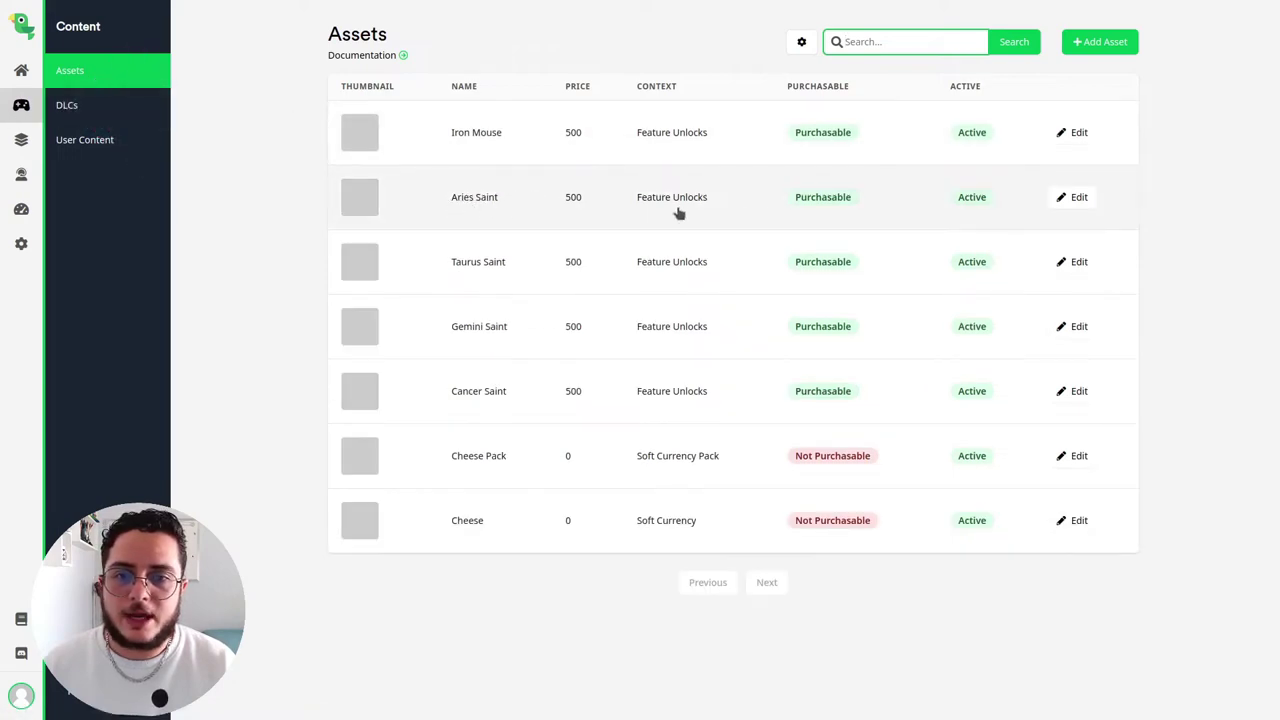
Step: Check Aries Saint's Google Play product ID skin.saint.aries, then bring up Play Console's in-app products
click(1062, 199)
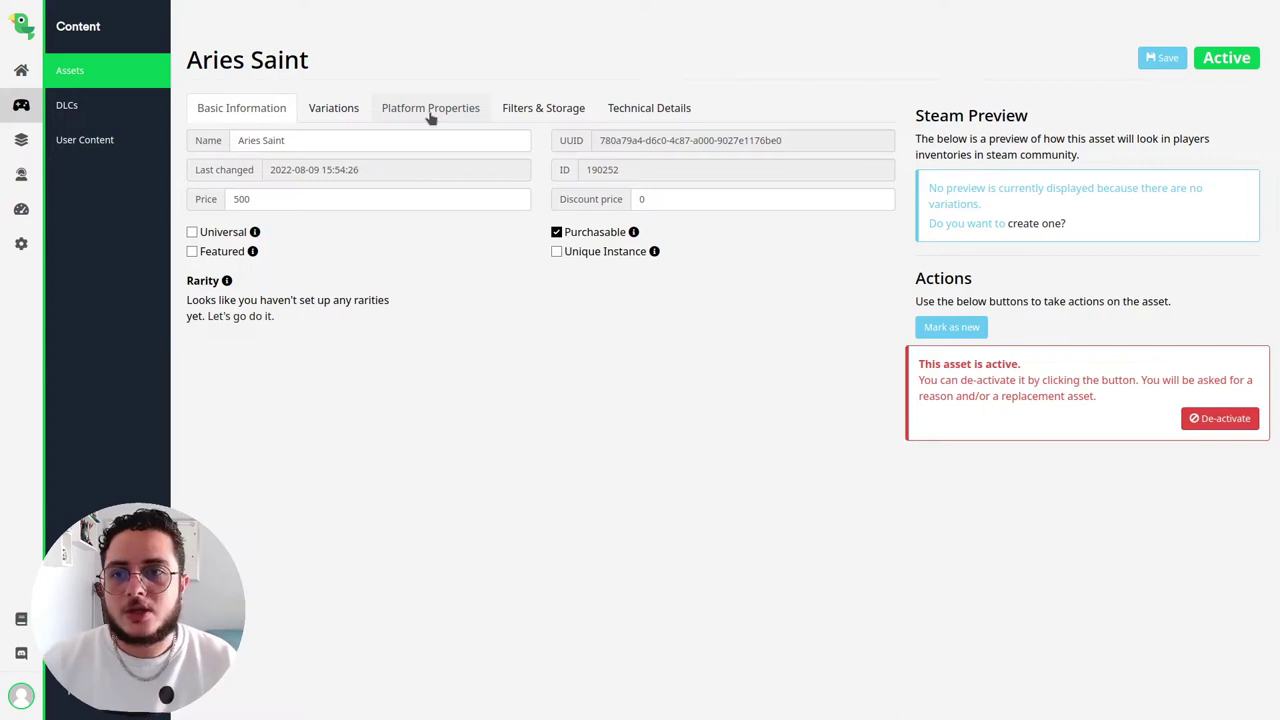
click(430, 112)
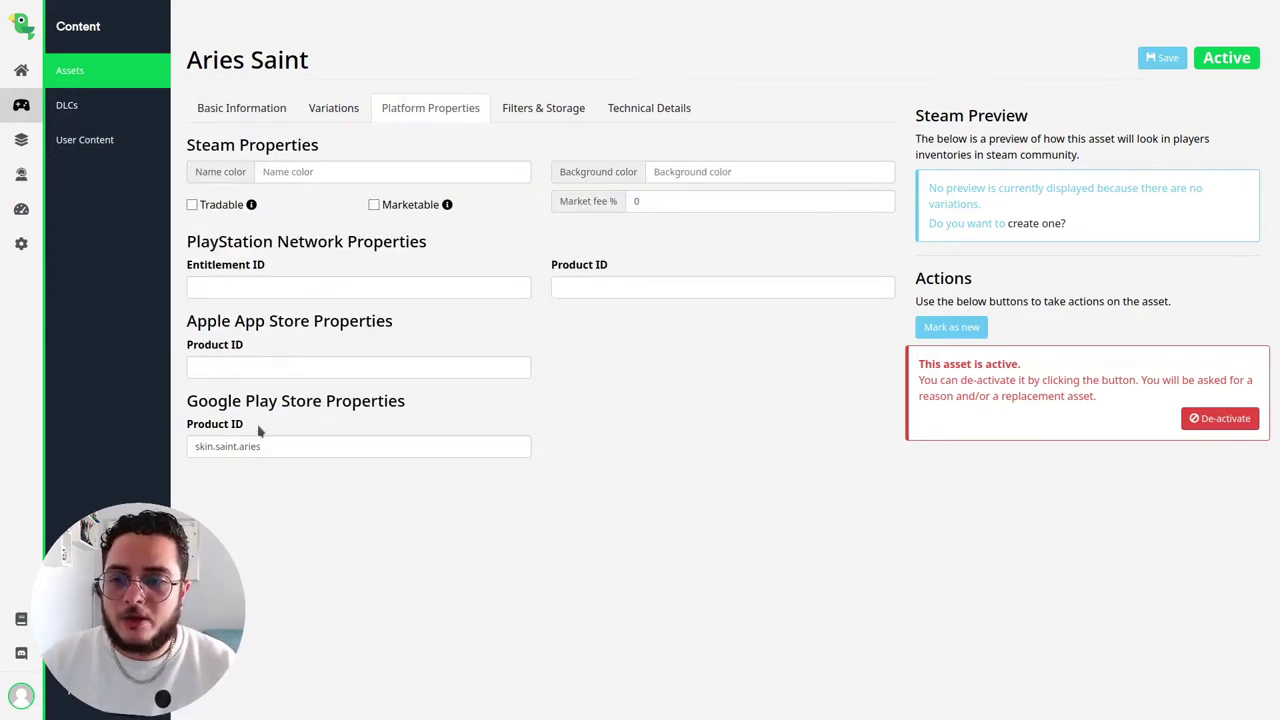
click(300, 446)
click(373, 399)
click(292, 443)
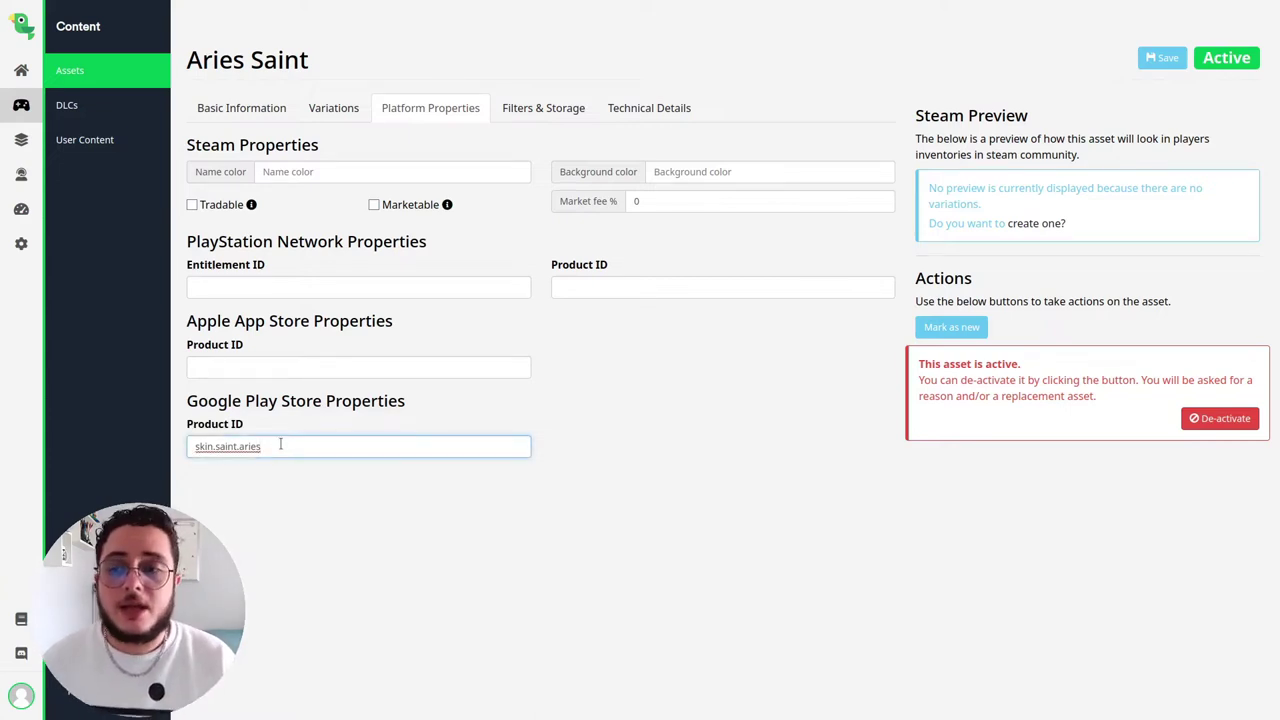
drag(280, 443, 190, 445)
key(F11)
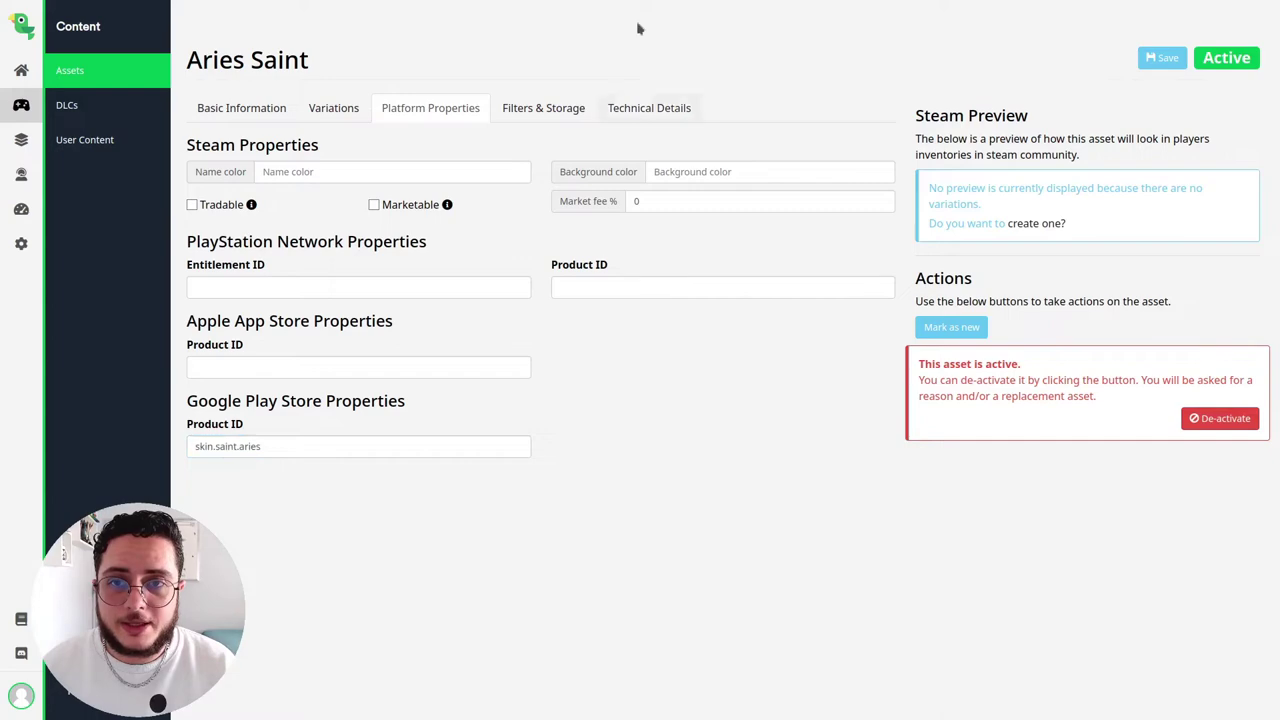
click(546, 30)
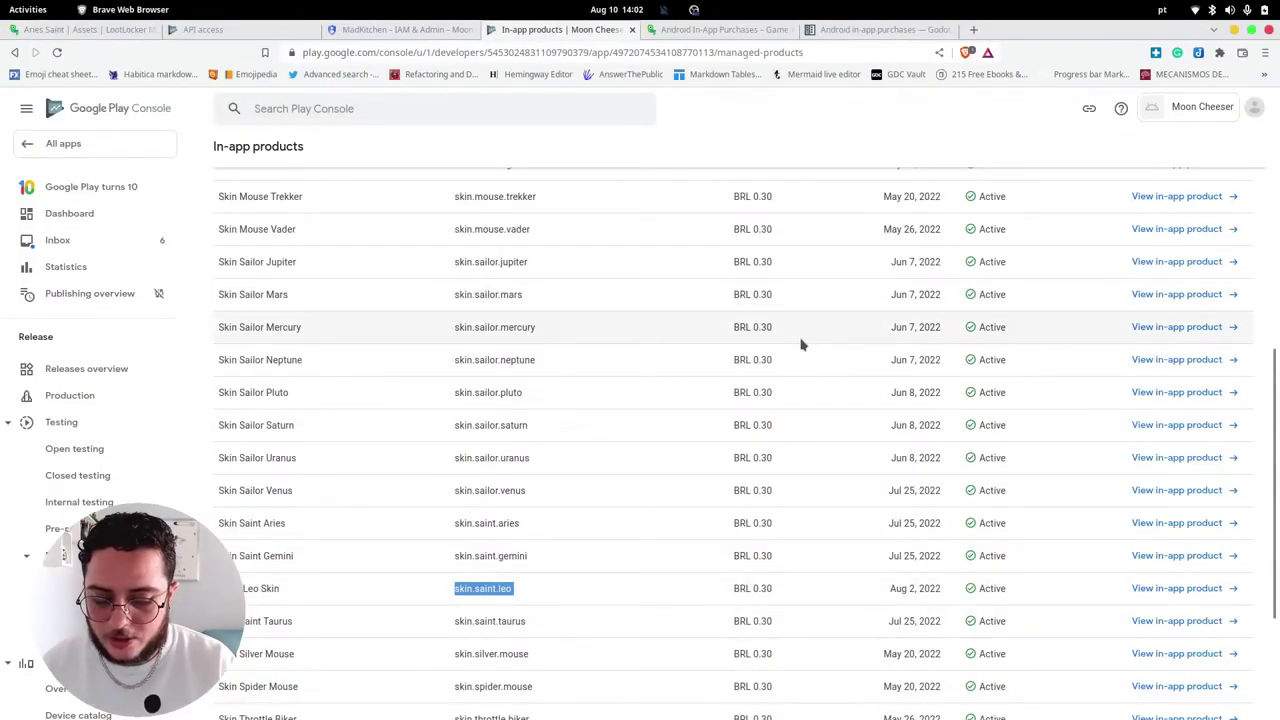
Step: Find the Skin Saint Aries row showing ID skin.saint.aries, then return to the LootLocker asset
key(F11)
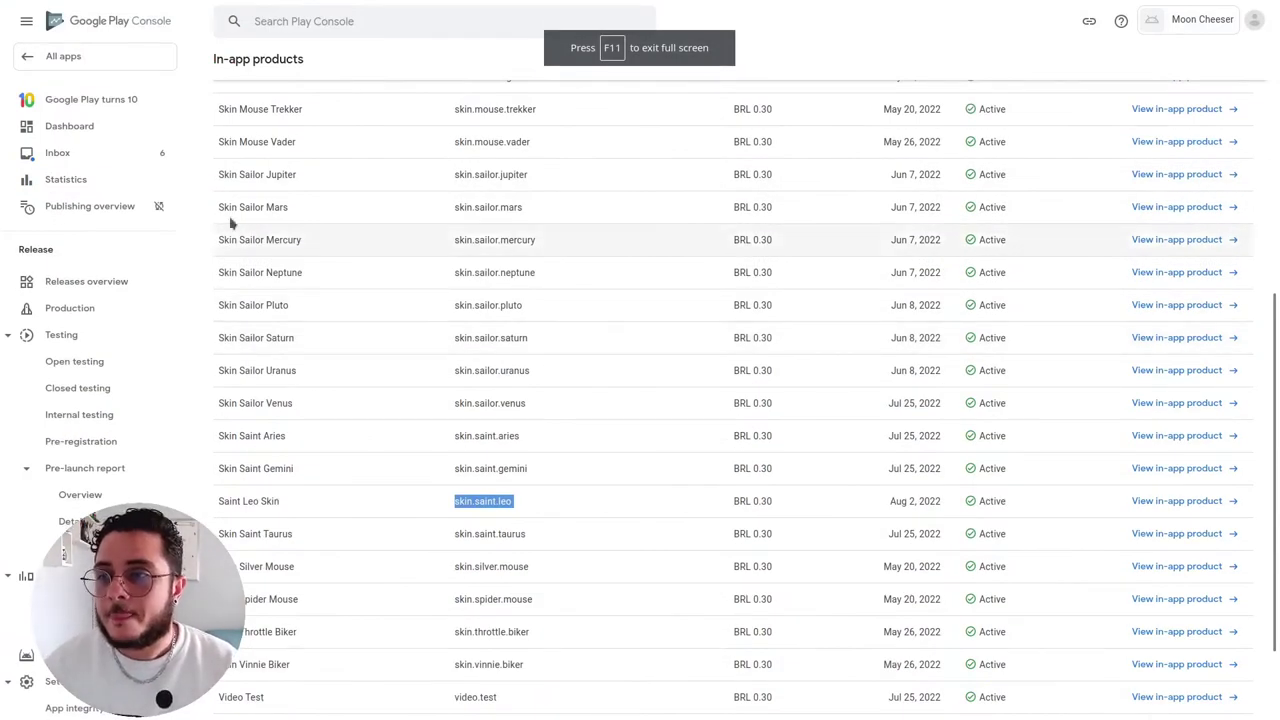
scroll(140, 275, down, 3)
scroll(141, 330, down, 5)
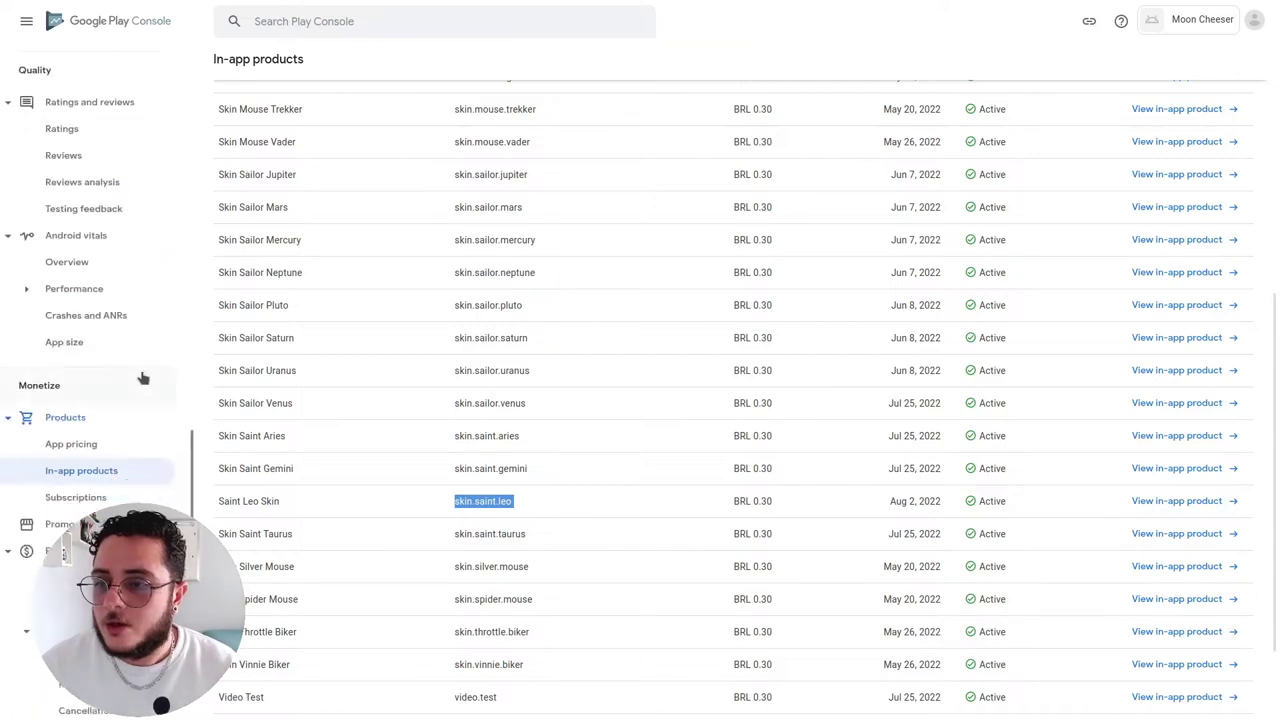
scroll(630, 394, up, 2)
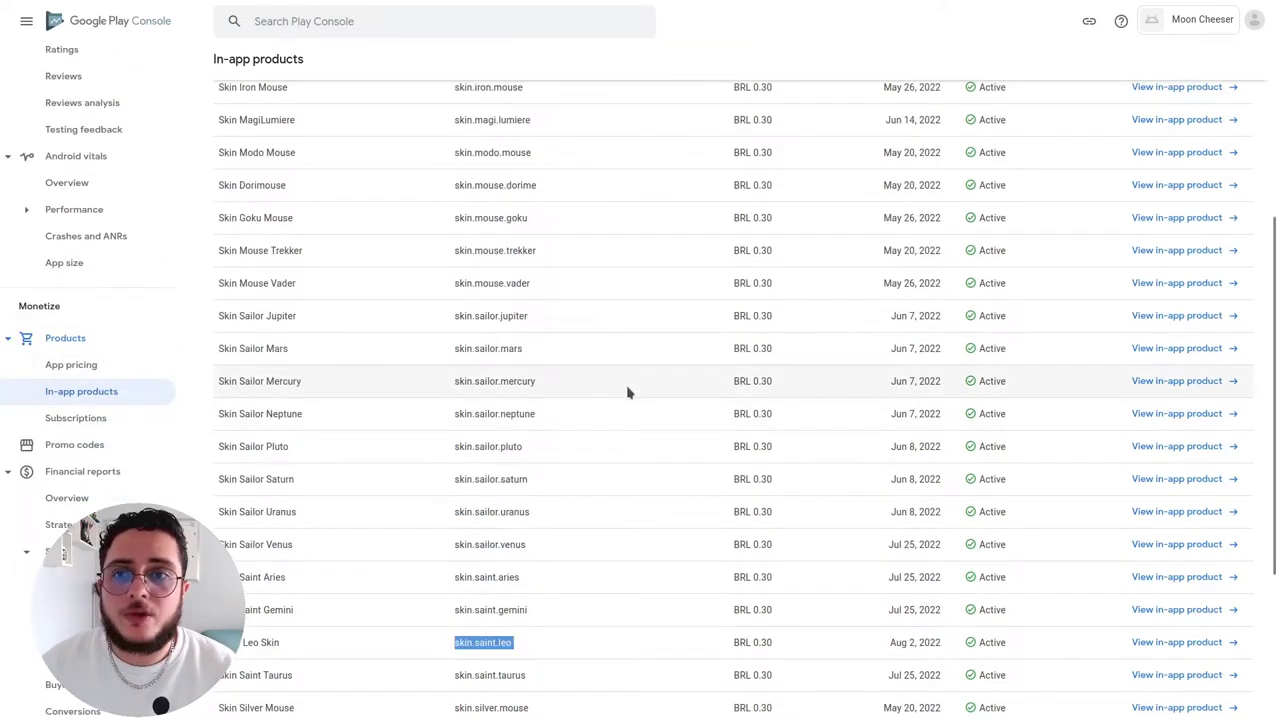
scroll(555, 356, down, 2)
scroll(555, 356, down, 1)
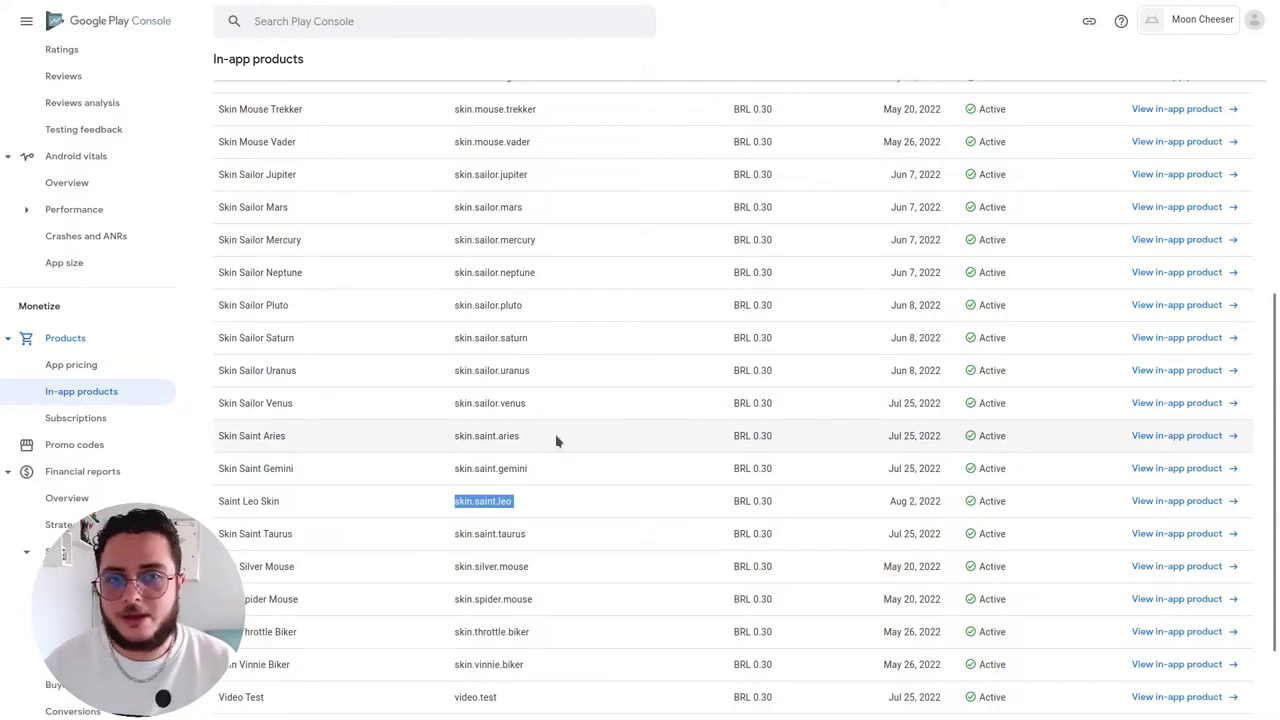
click(512, 502)
drag(510, 502, 456, 502)
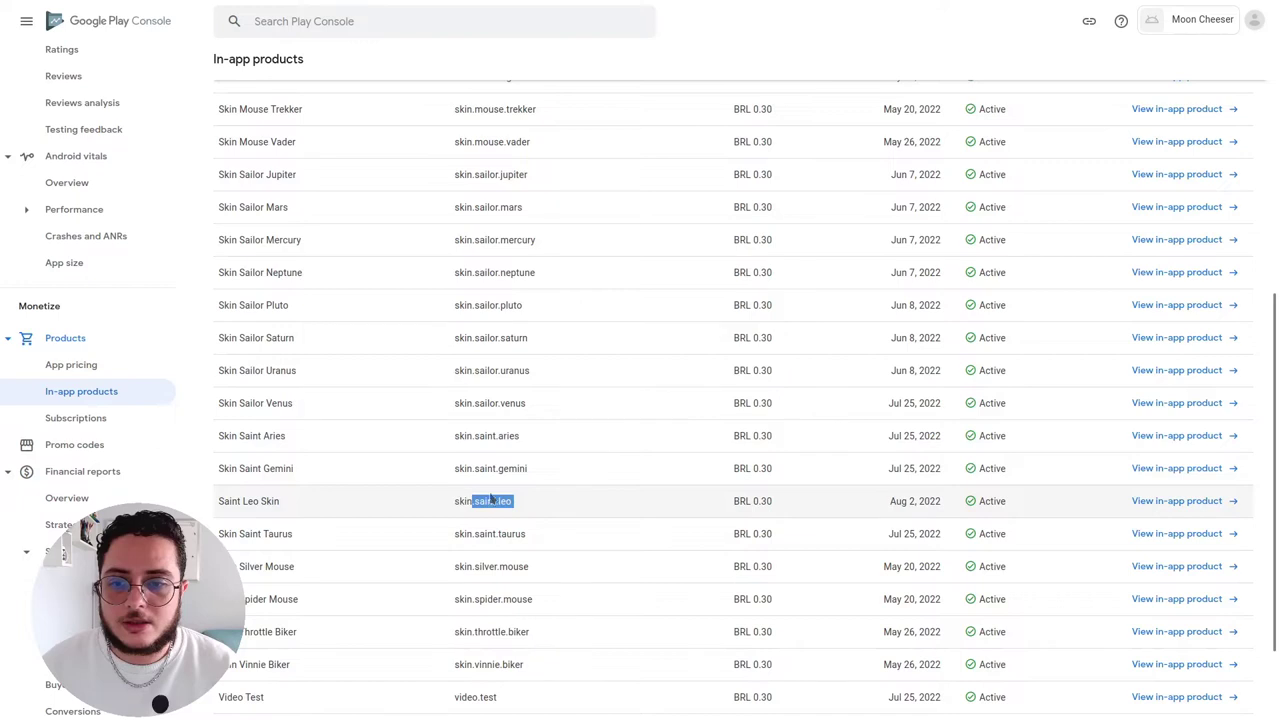
drag(486, 443, 452, 442)
click(530, 443)
click(456, 440)
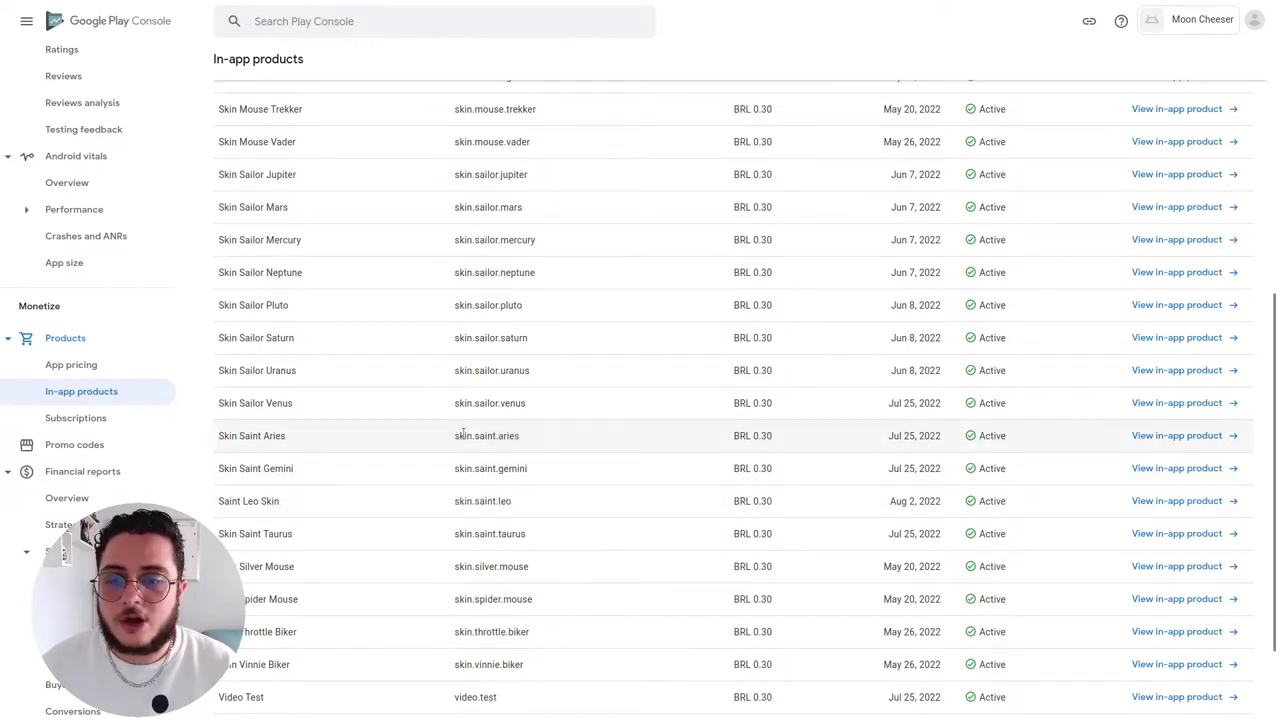
key(ctrl+Tab)
key(ctrl+Tab)
key(ctrl+Tab)
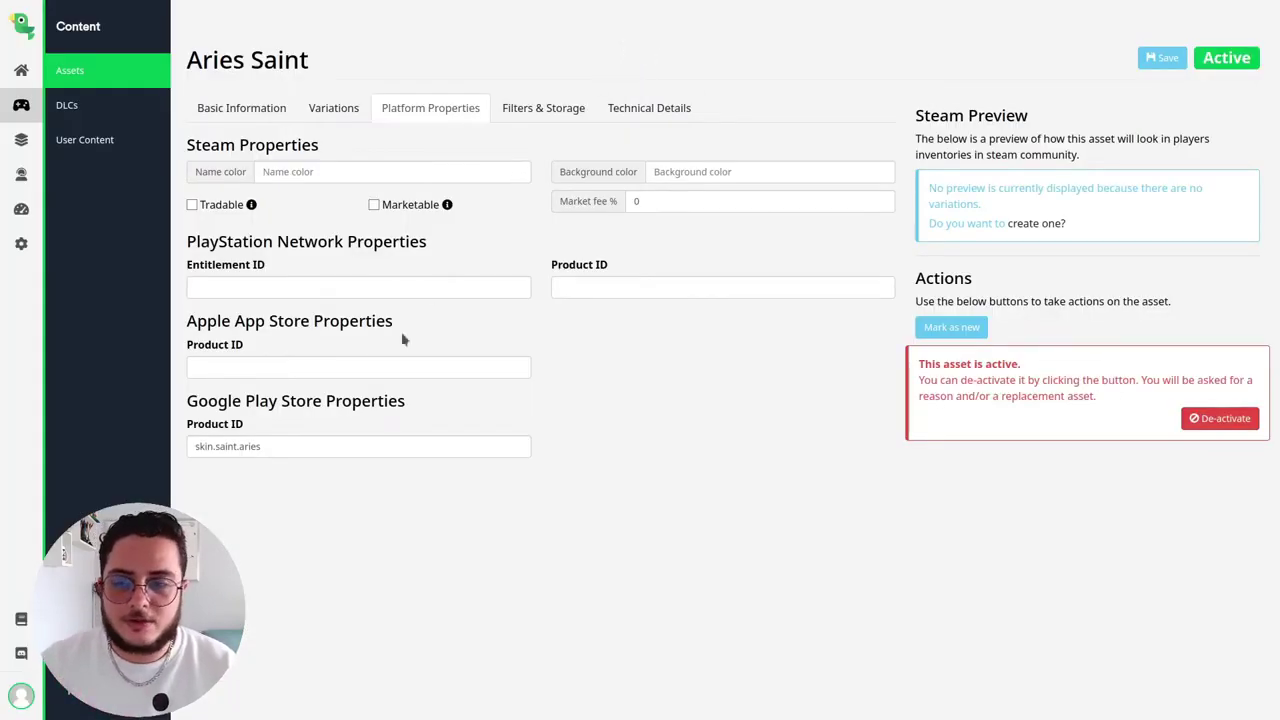
Step: Select the skin.saint.aries product ID and save Aries Saint's platform properties
triple_click(291, 442)
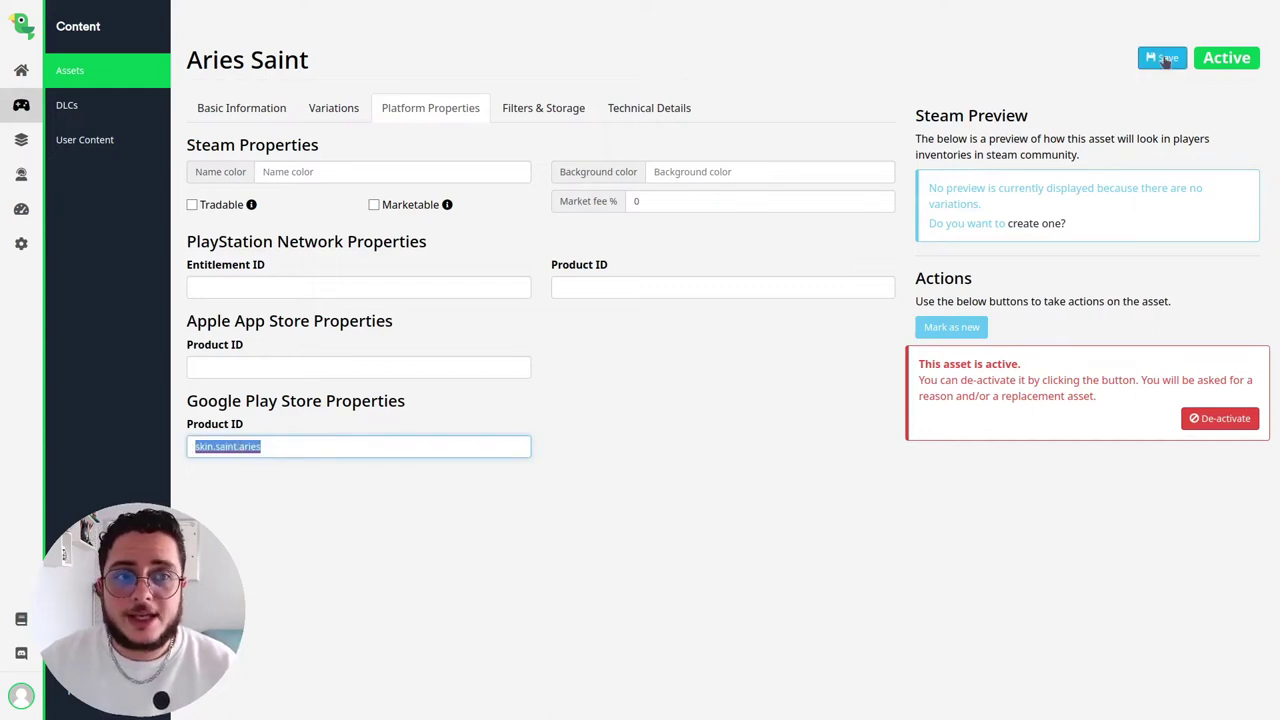
click(630, 537)
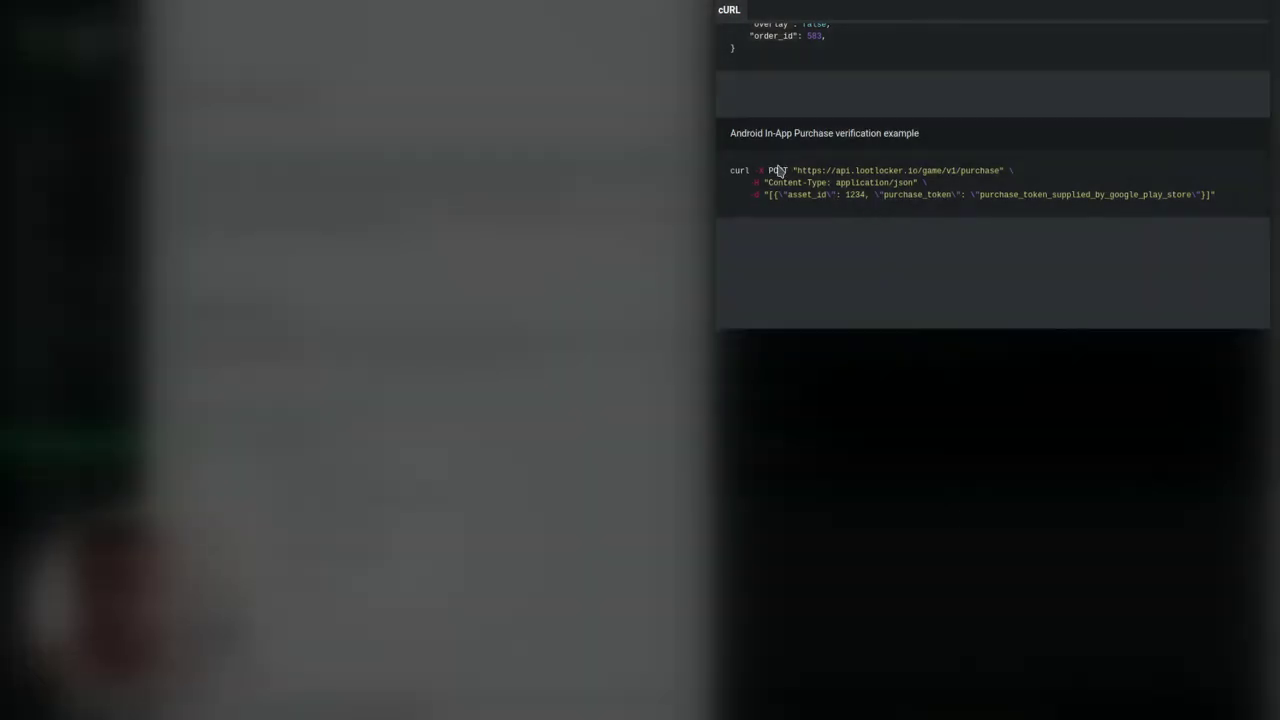
drag(793, 170, 978, 171)
click(934, 185)
triple_click(296, 357)
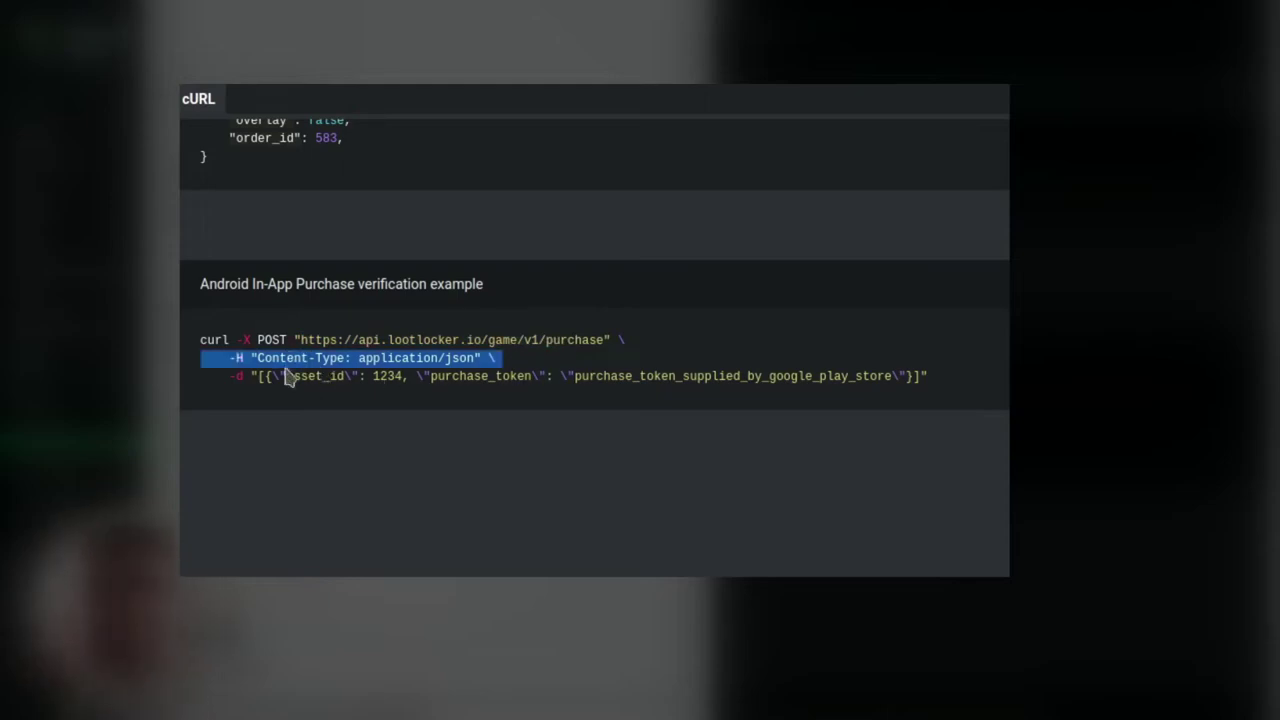
click(257, 372)
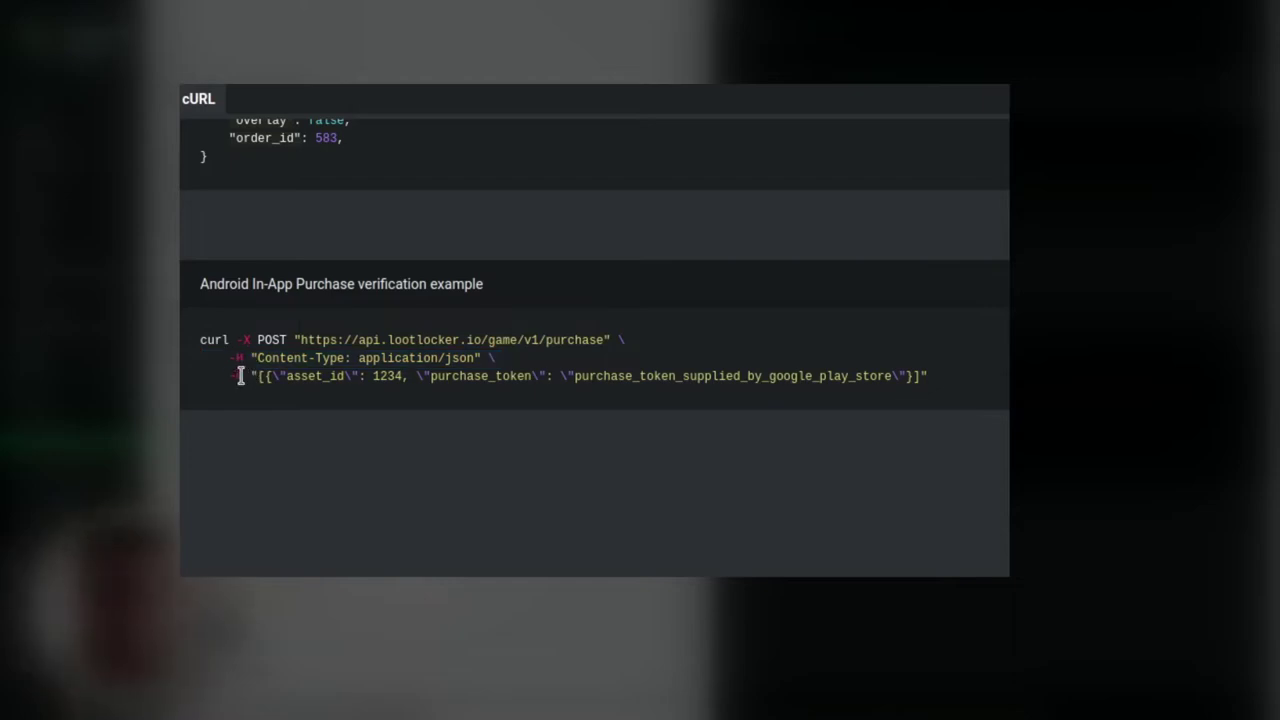
double_click(320, 375)
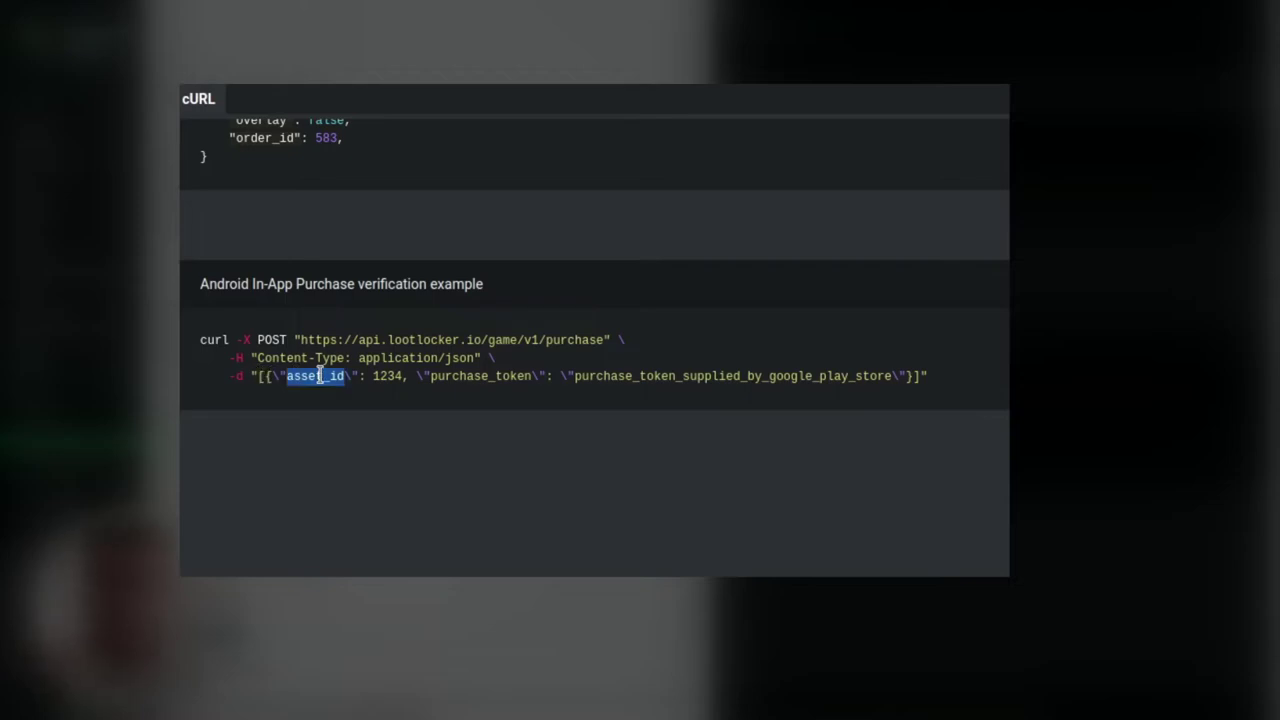